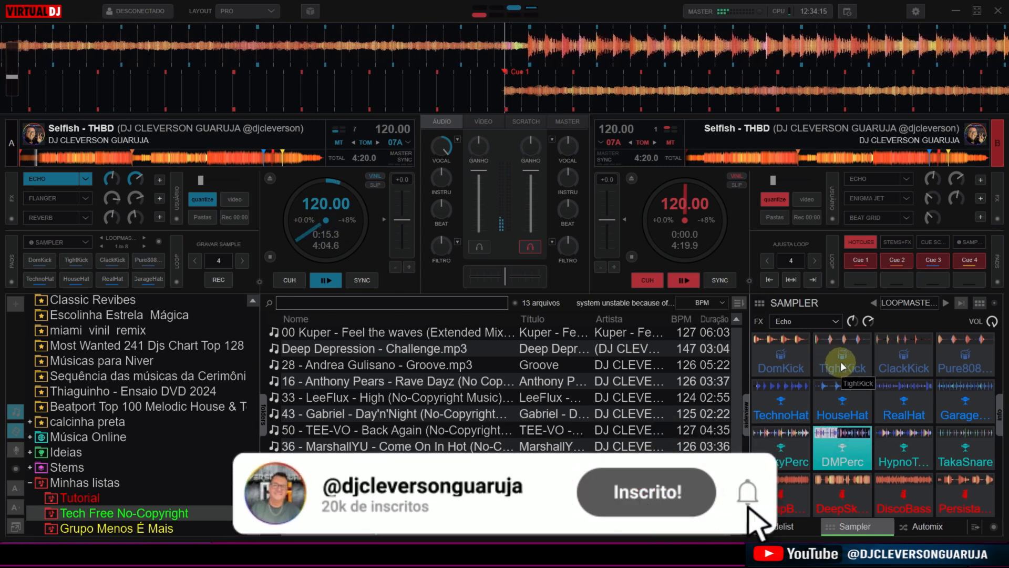
Start the TightKick loop in the sampler and switch deck A's Echo effect off and back on.
{"action": "left_click", "coordinate": [840, 361]}
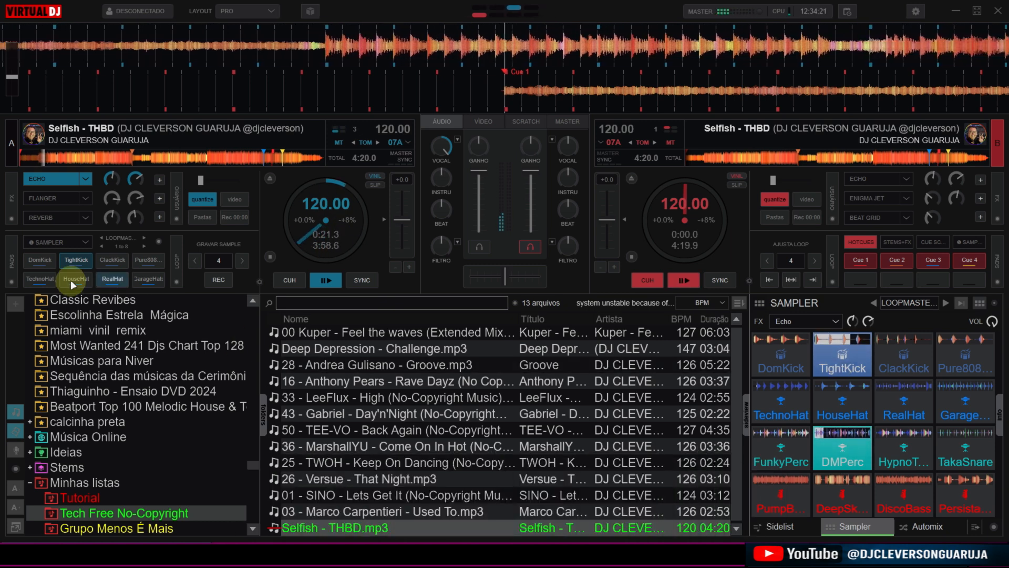
{"action": "left_click", "coordinate": [57, 181]}
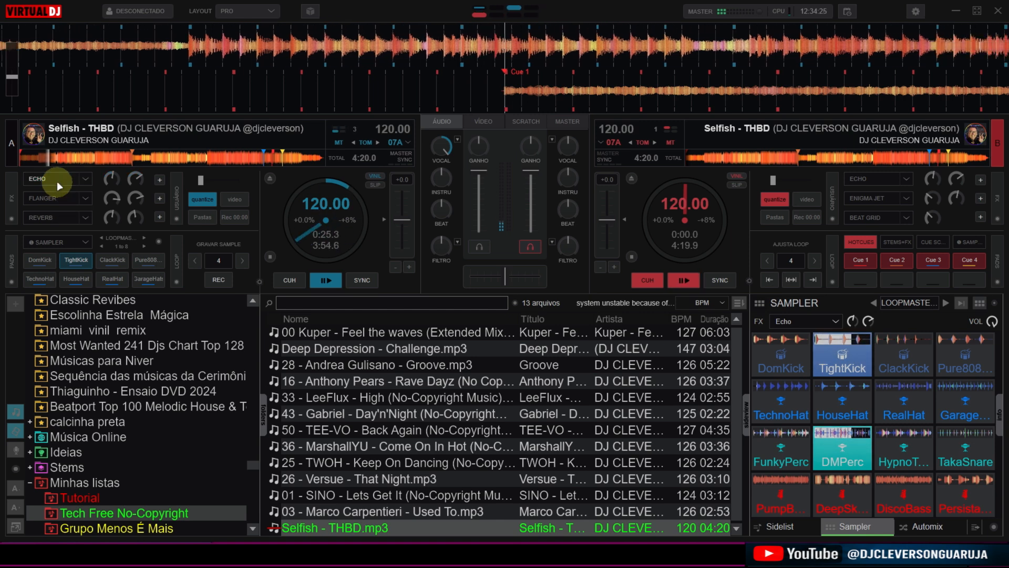
{"action": "left_click", "coordinate": [57, 181]}
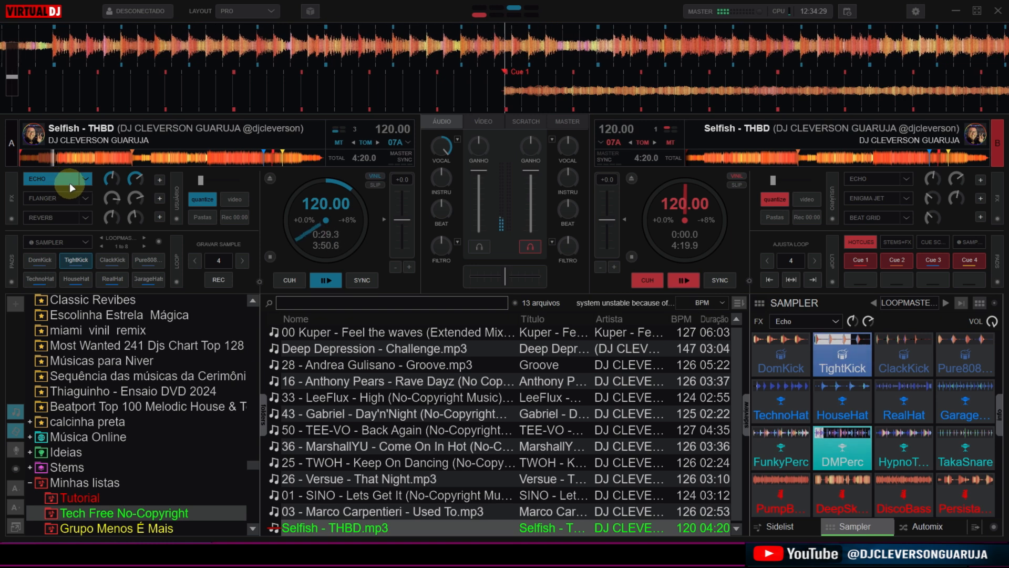
View the effects available for deck A's Flanger slot and nudge the crossfader slightly toward deck B.
{"action": "left_click", "coordinate": [85, 198]}
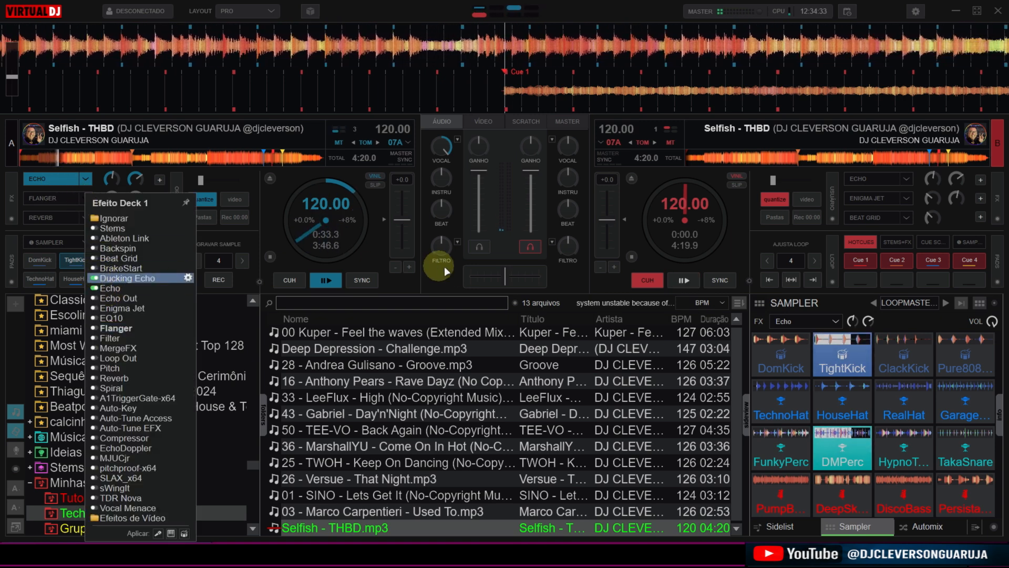
{"action": "mouse_move", "coordinate": [506, 278]}
{"action": "left_mouse_down"}
{"action": "mouse_move", "coordinate": [575, 272]}
{"action": "mouse_move", "coordinate": [509, 283]}
{"action": "left_mouse_up"}
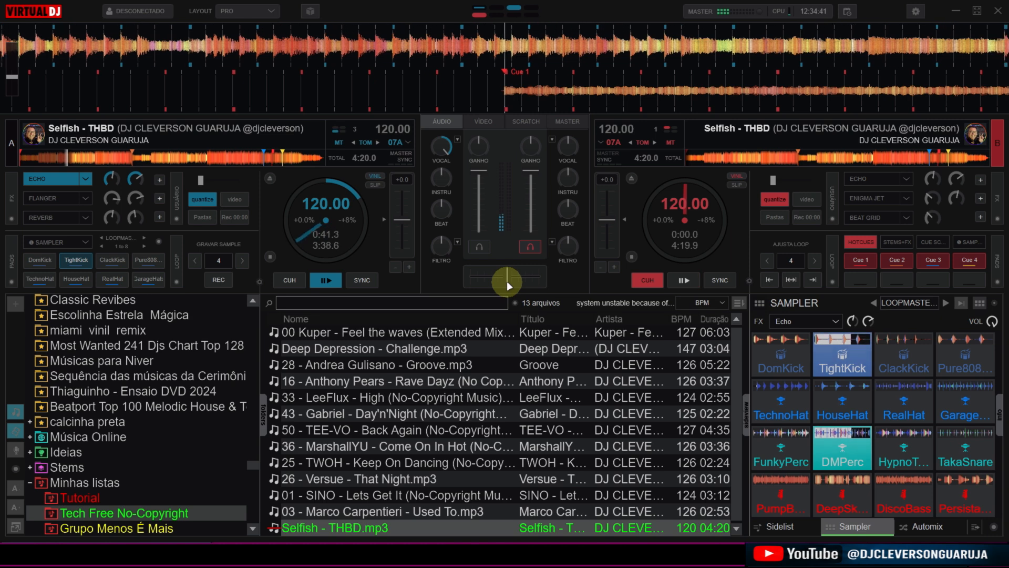
Add the PumpBass loop from the sampler to the track playing on deck A.
{"action": "left_click", "coordinate": [916, 497]}
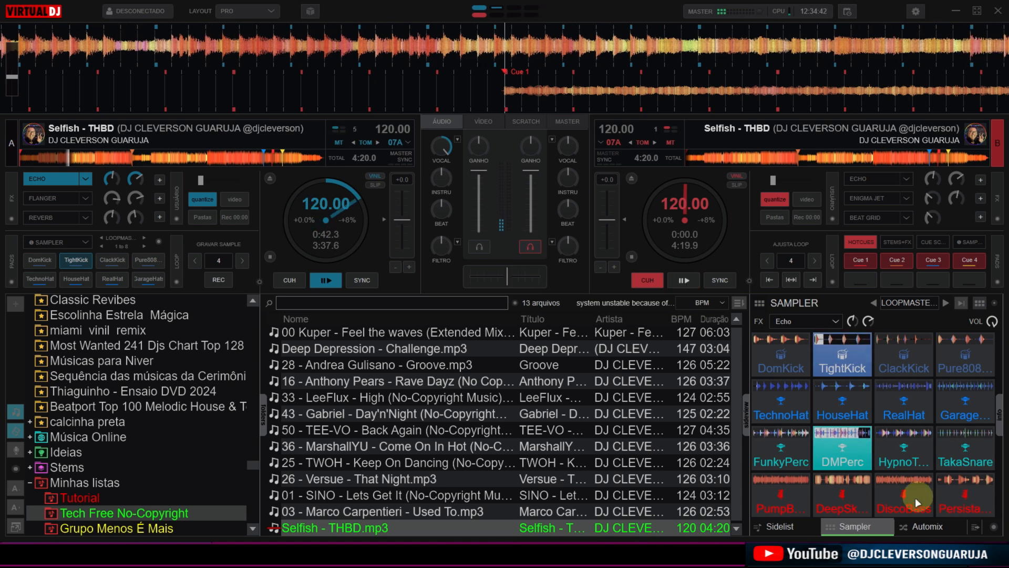
{"action": "left_click", "coordinate": [778, 493]}
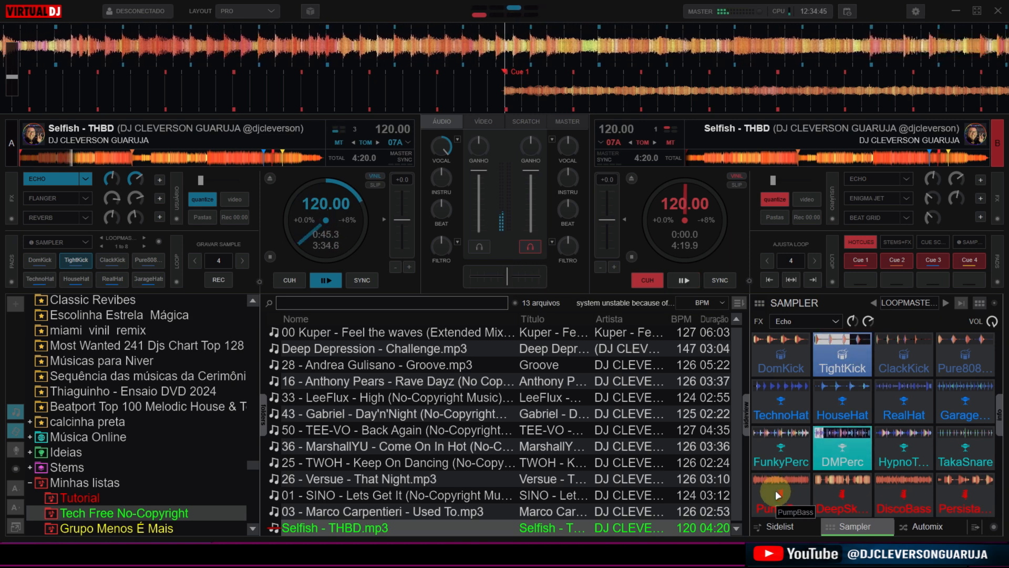
{"action": "left_click", "coordinate": [790, 491]}
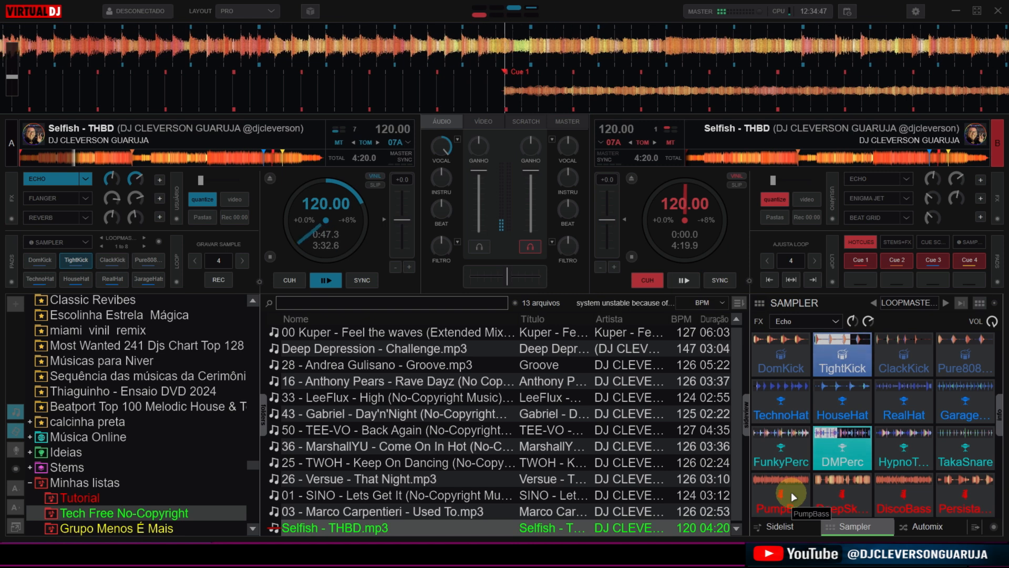
Replace the TightKick loop with DomKick and return the crossfader to the centre.
{"action": "left_click", "coordinate": [846, 350]}
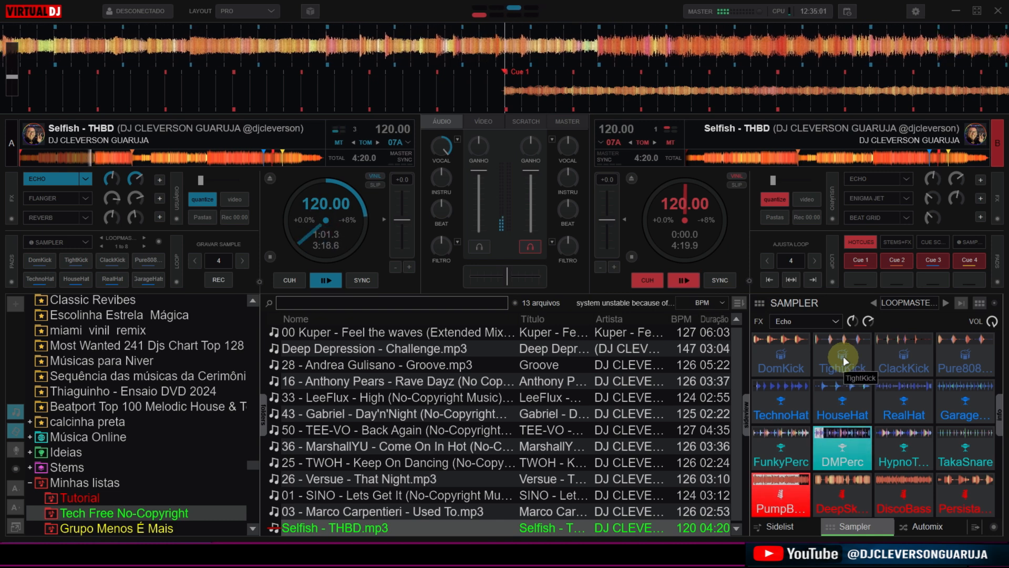
{"action": "left_click", "coordinate": [781, 360]}
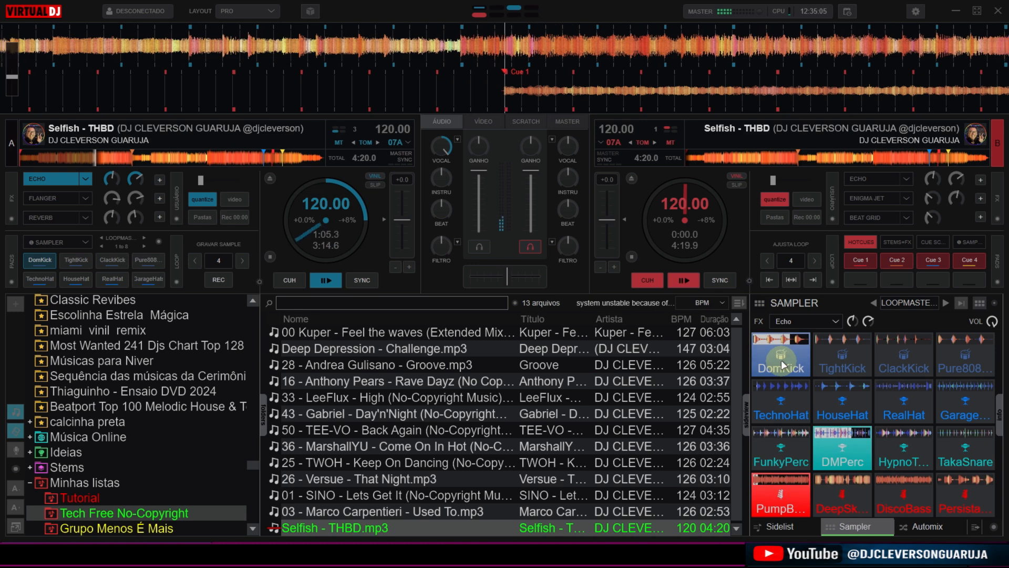
{"action": "left_click", "coordinate": [788, 463]}
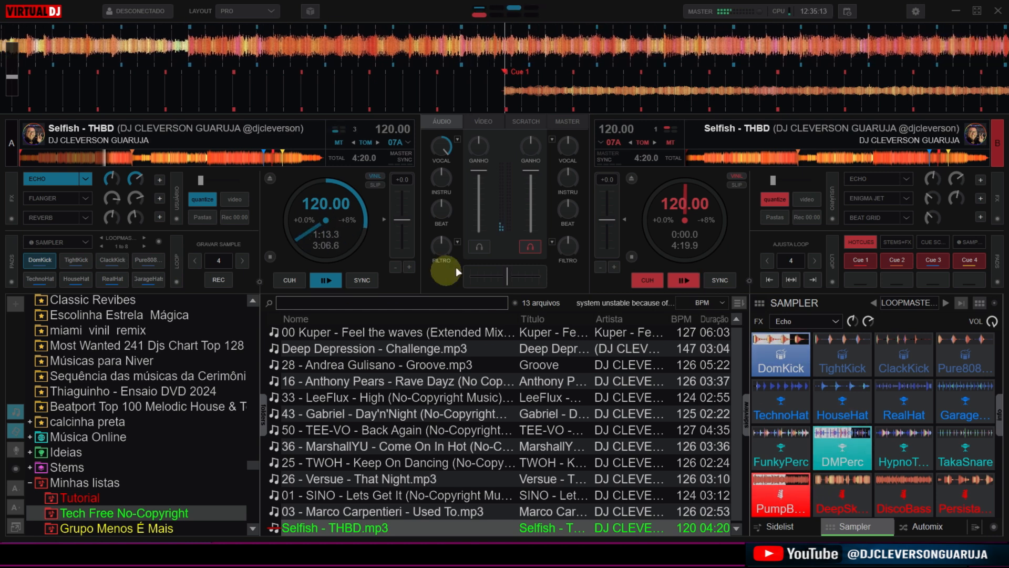
{"action": "mouse_move", "coordinate": [509, 277]}
{"action": "left_mouse_down"}
{"action": "mouse_move", "coordinate": [577, 281]}
{"action": "mouse_move", "coordinate": [504, 281]}
{"action": "left_mouse_up"}
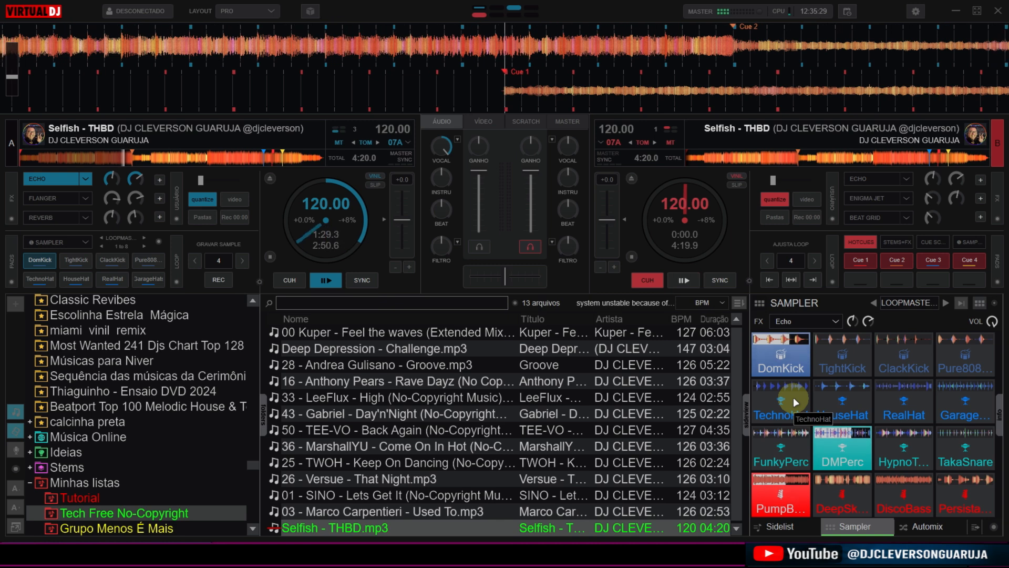
Stop the DomKick loop and switch the percussion loop from DMPerc to TakaSnare.
{"action": "left_click", "coordinate": [782, 368]}
{"action": "left_click", "coordinate": [837, 459]}
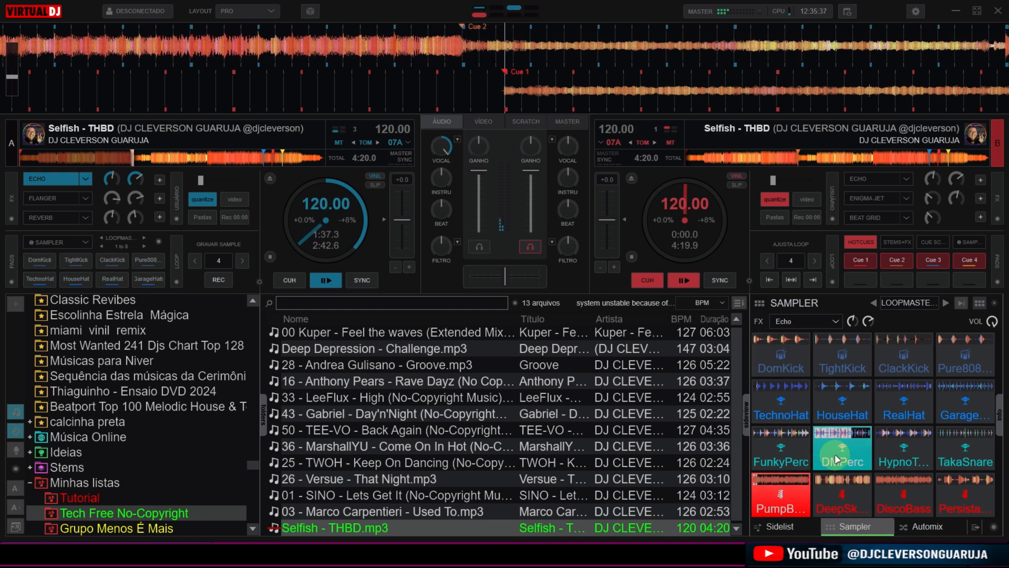
{"action": "left_click", "coordinate": [954, 446]}
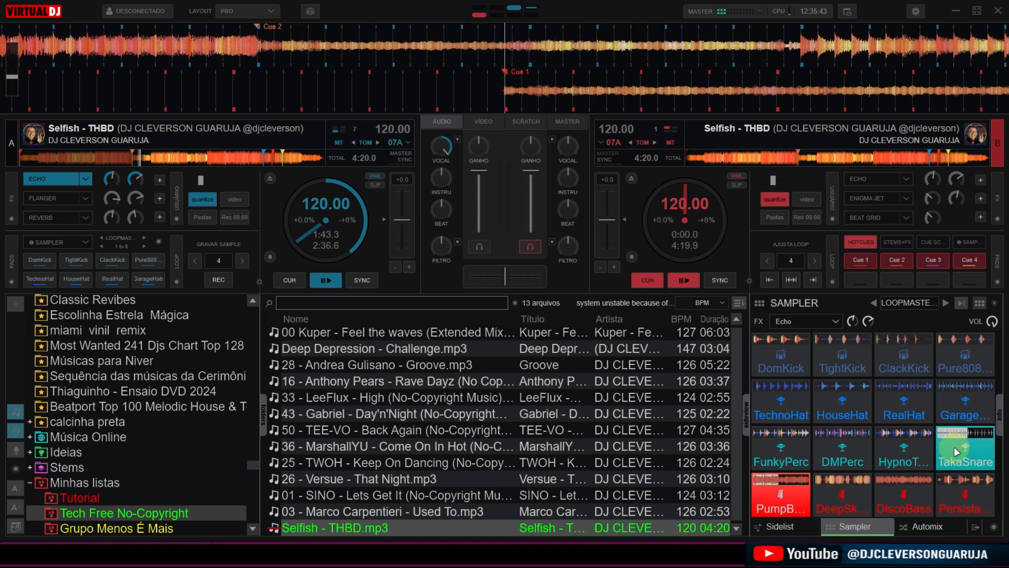
{"action": "left_click", "coordinate": [948, 486]}
{"action": "left_click", "coordinate": [831, 477]}
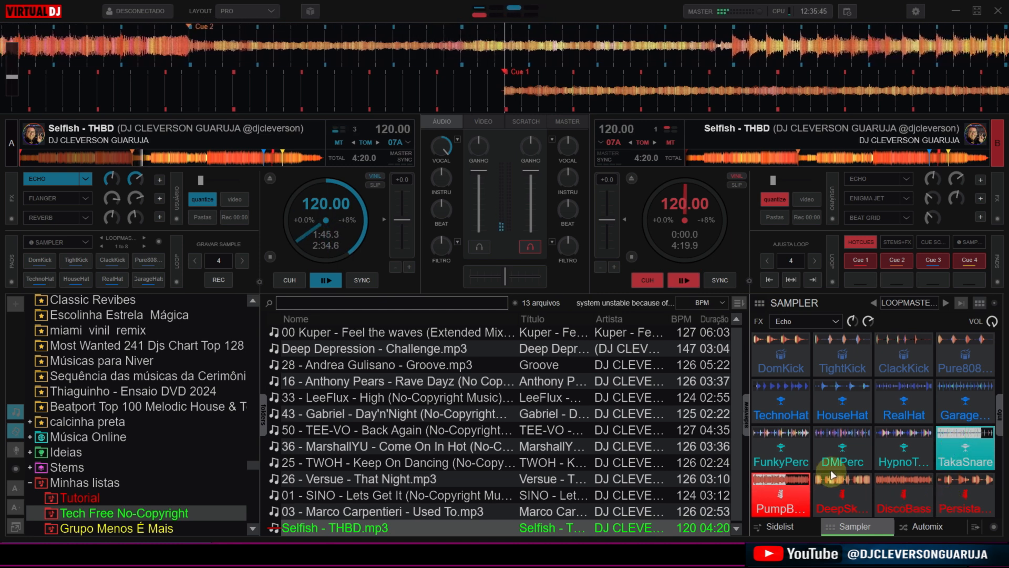
Start the TightKick loop and move the crossfader slightly toward deck B and back to the centre.
{"action": "left_click", "coordinate": [848, 367]}
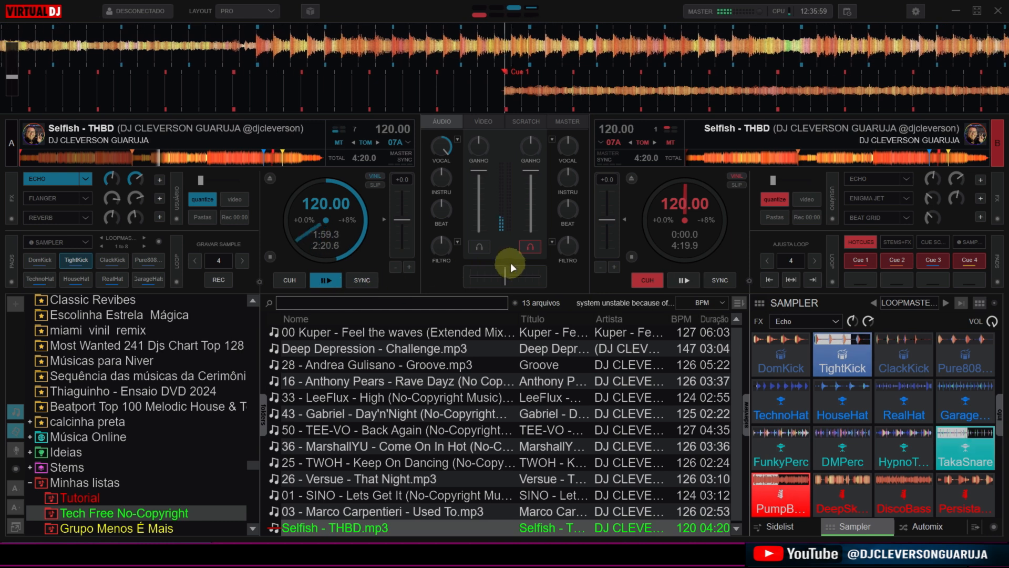
{"action": "mouse_move", "coordinate": [507, 275]}
{"action": "left_mouse_down"}
{"action": "mouse_move", "coordinate": [571, 280]}
{"action": "mouse_move", "coordinate": [509, 278]}
{"action": "left_mouse_up"}
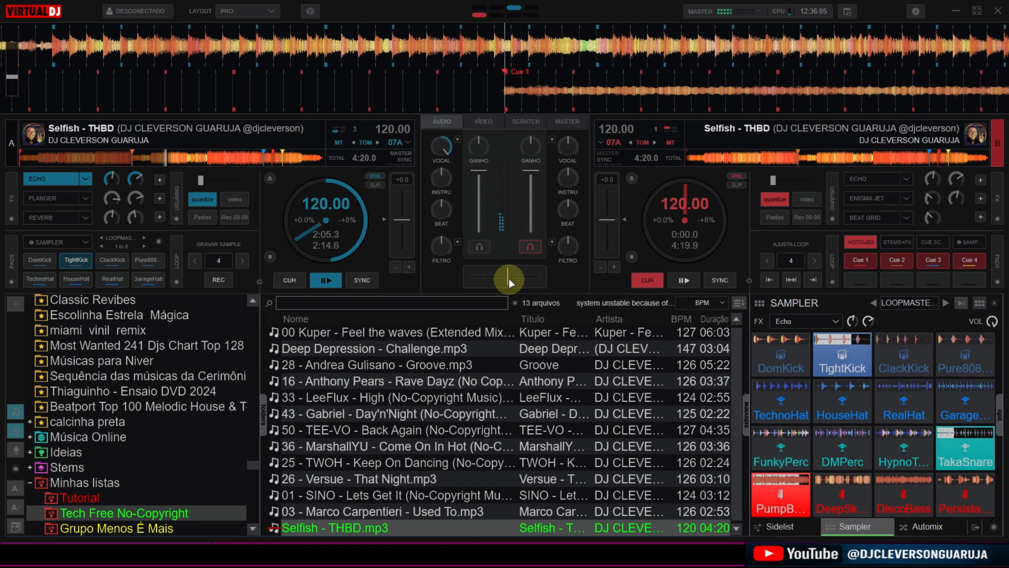
{"action": "mouse_move", "coordinate": [509, 279]}
{"action": "left_mouse_down"}
{"action": "mouse_move", "coordinate": [615, 279]}
{"action": "mouse_move", "coordinate": [507, 283]}
{"action": "left_mouse_up"}
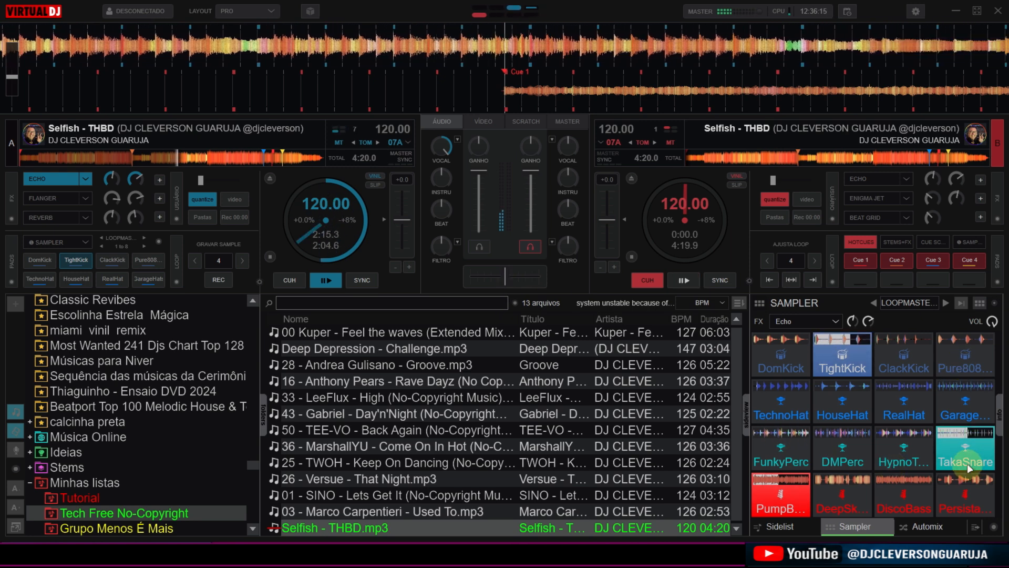
Switch the sampler's bass loop from PumpBass to DiscoBass.
{"action": "left_click", "coordinate": [781, 498]}
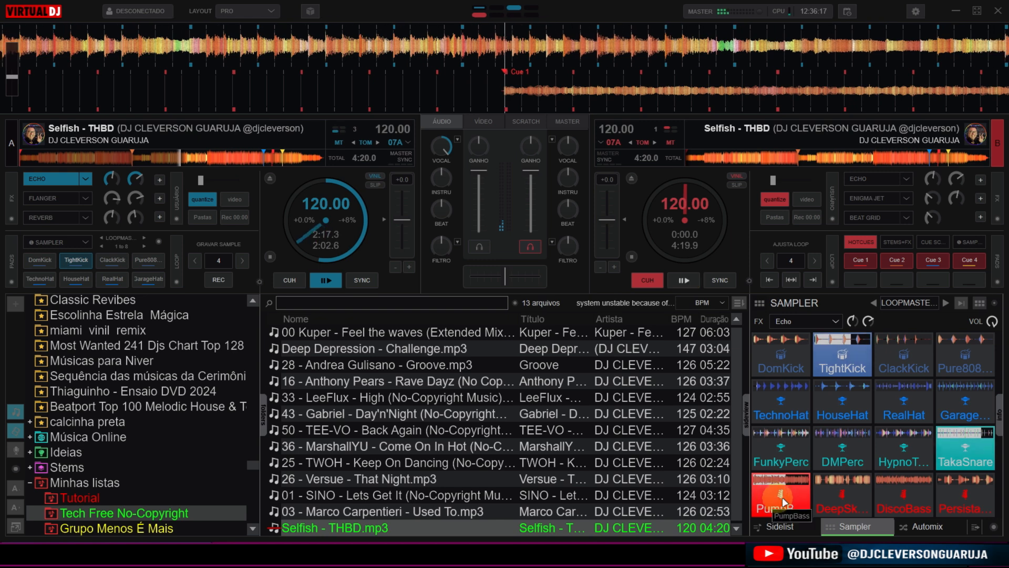
{"action": "left_click", "coordinate": [903, 497]}
{"action": "left_click", "coordinate": [844, 505]}
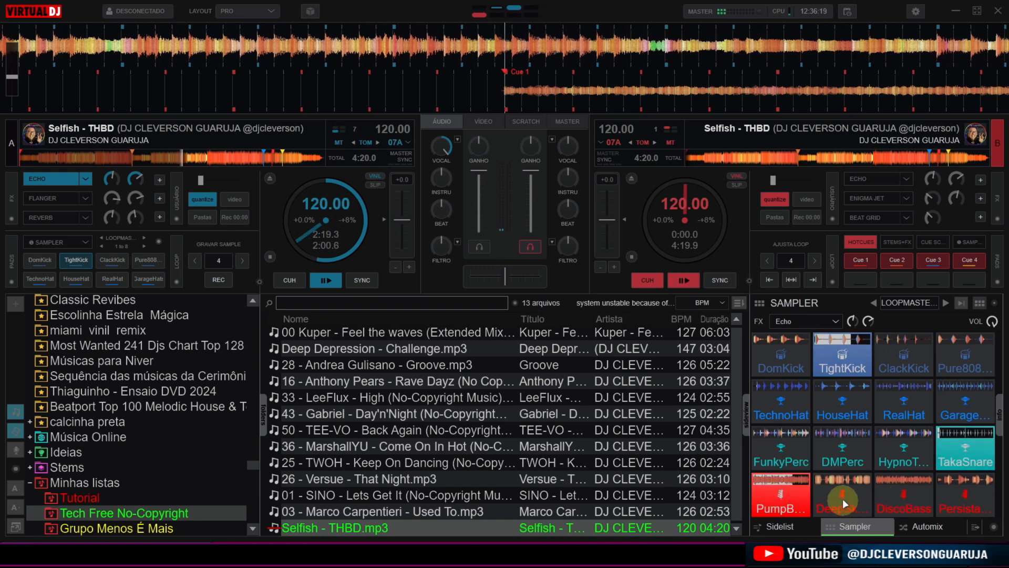
{"action": "left_click", "coordinate": [918, 496]}
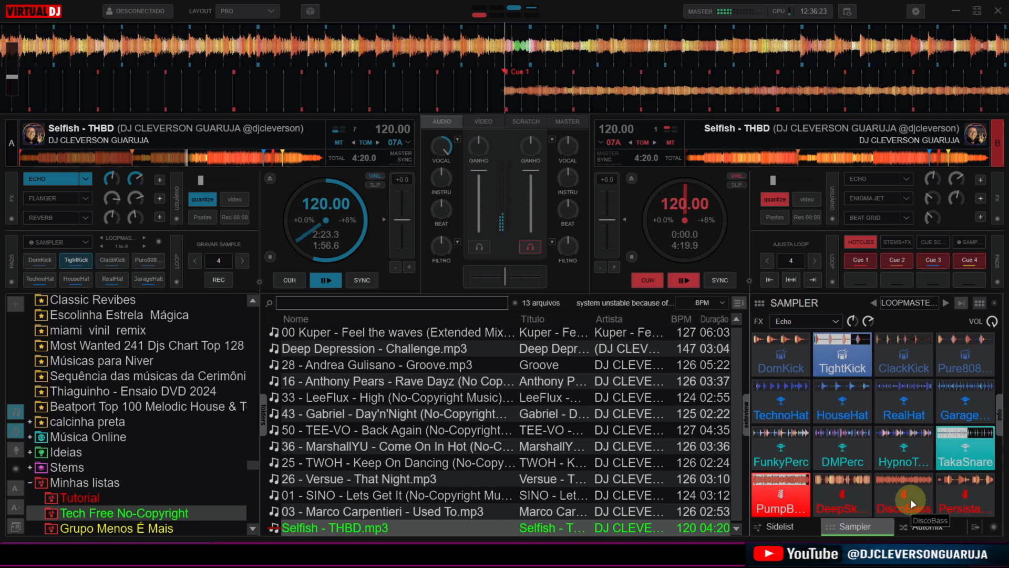
{"action": "left_click", "coordinate": [910, 498]}
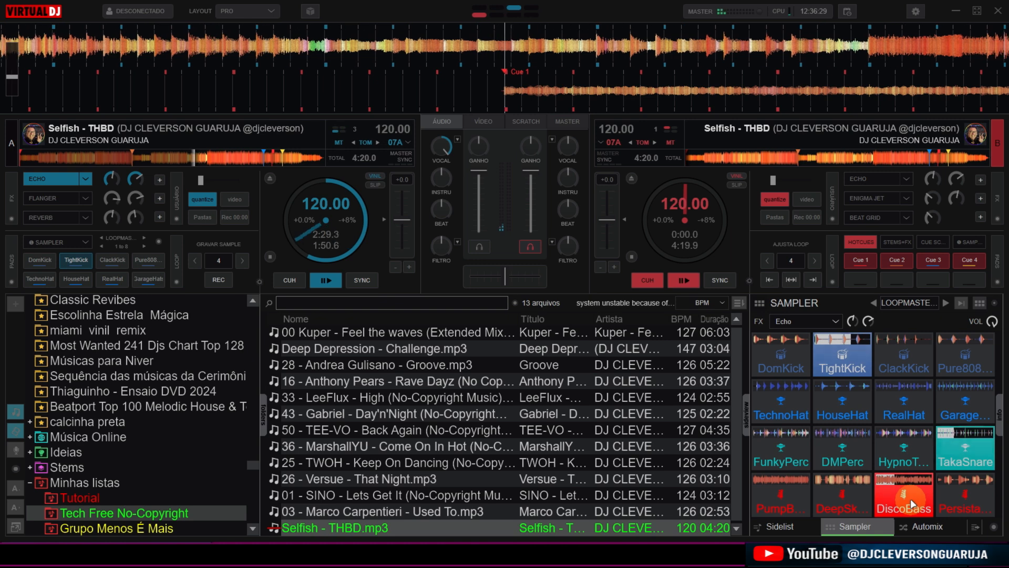
Switch the percussion loop to DMPerc, and play ClackKick in place of TightKick before stopping the kick.
{"action": "left_click", "coordinate": [842, 452]}
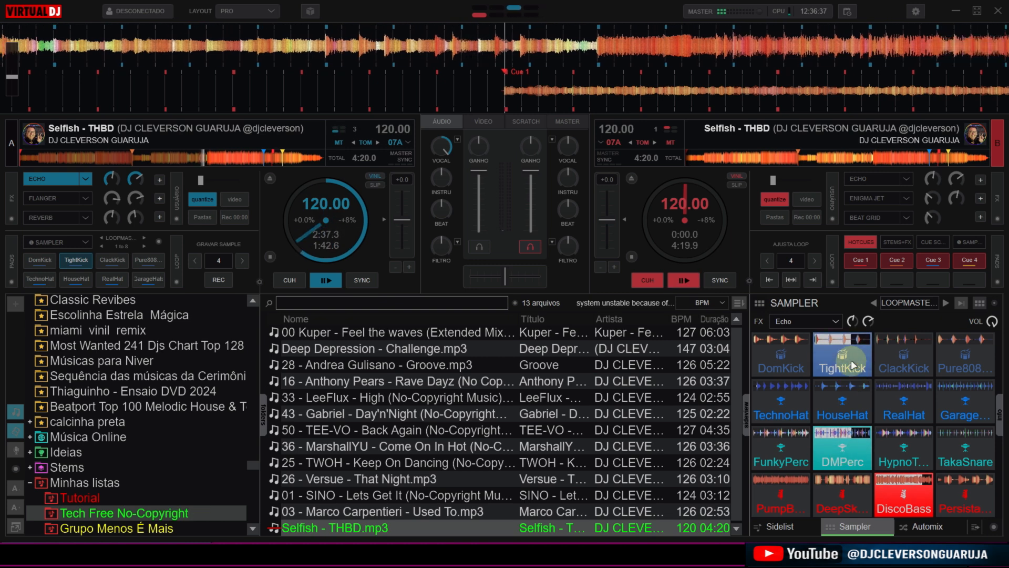
{"action": "left_click", "coordinate": [917, 367]}
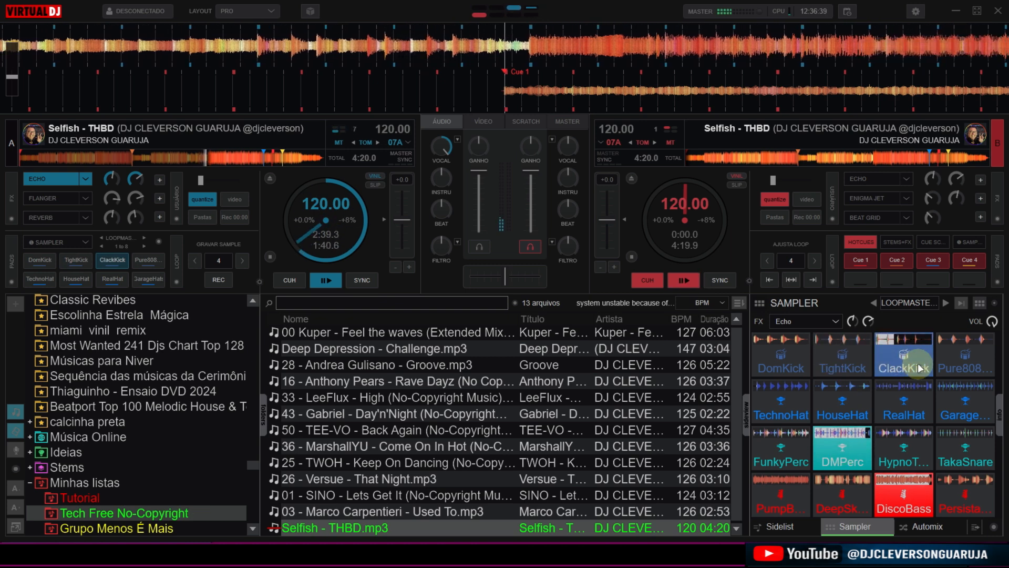
{"action": "left_click", "coordinate": [919, 368]}
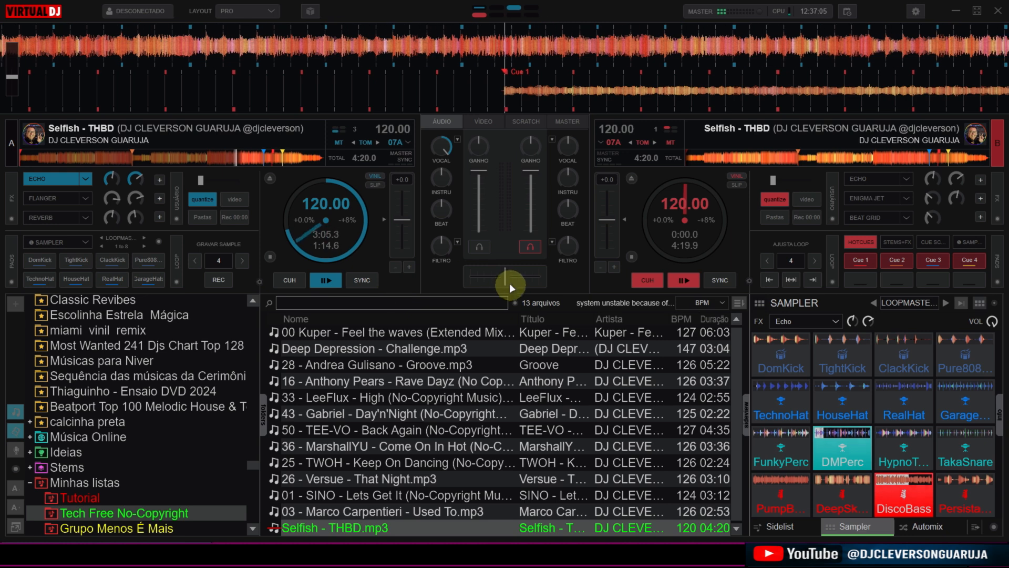
Replace the DMPerc and DiscoBass loops with DomKick and TechnoHat, and nudge the crossfader slightly toward deck B.
{"action": "mouse_move", "coordinate": [504, 279]}
{"action": "left_mouse_down"}
{"action": "mouse_move", "coordinate": [583, 283]}
{"action": "mouse_move", "coordinate": [505, 278]}
{"action": "left_mouse_up"}
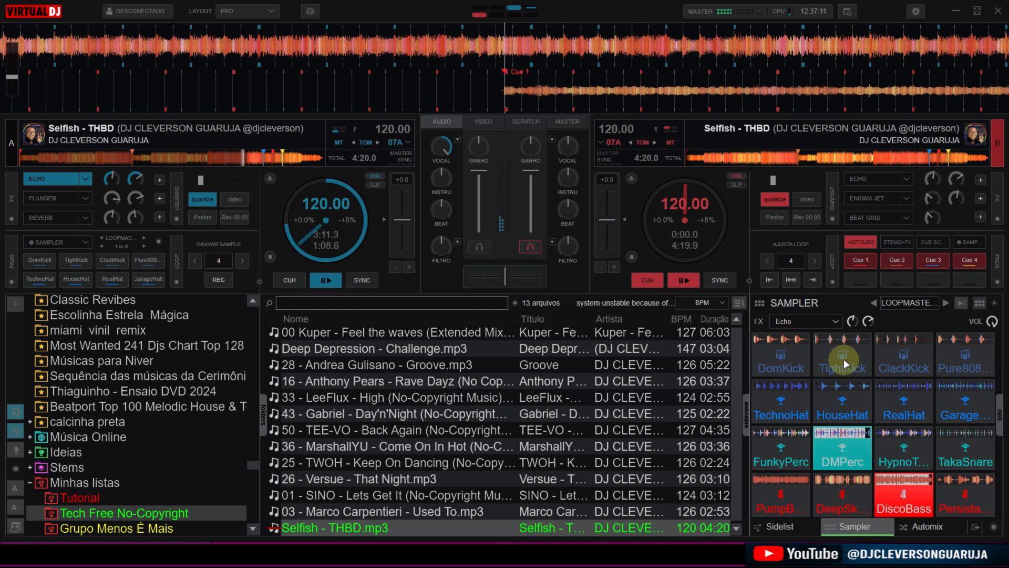
{"action": "left_click", "coordinate": [782, 368]}
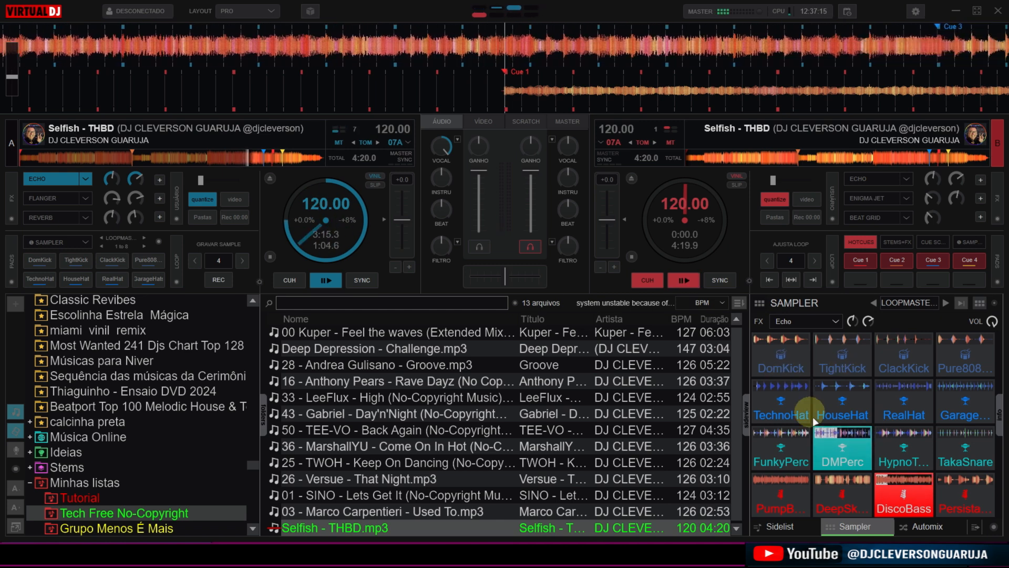
{"action": "left_click", "coordinate": [911, 494]}
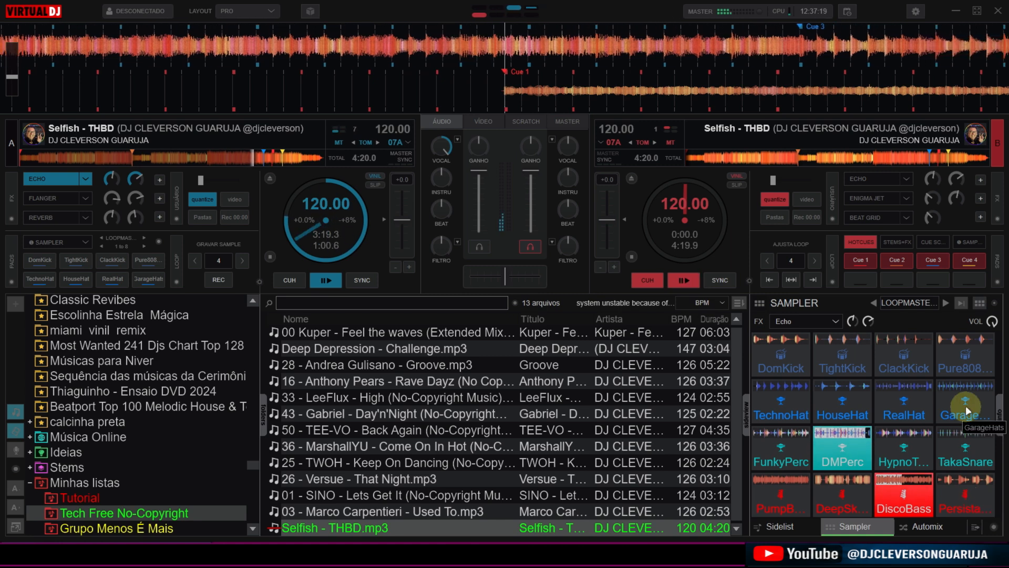
{"action": "left_click", "coordinate": [839, 358]}
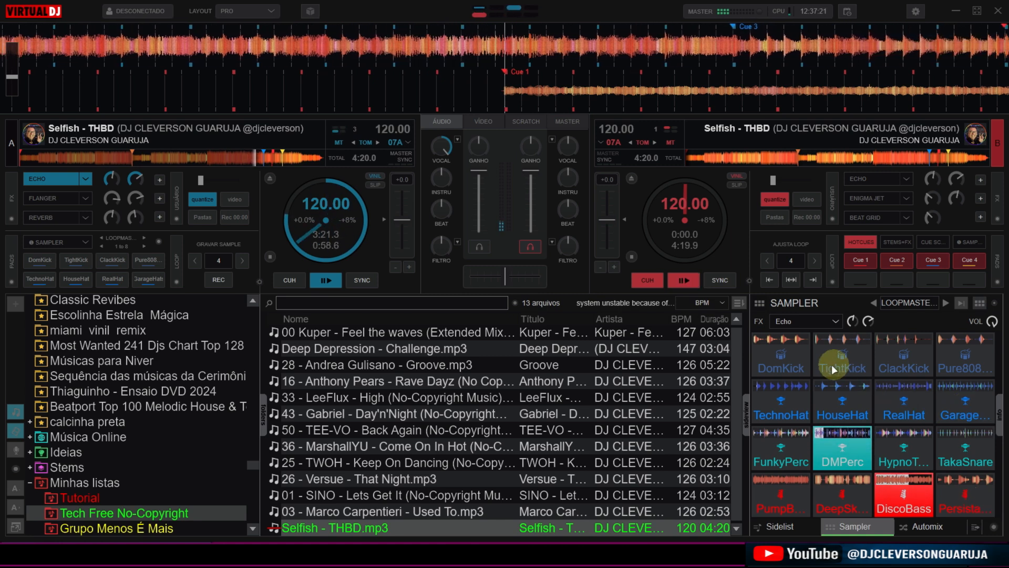
{"action": "left_click", "coordinate": [774, 400]}
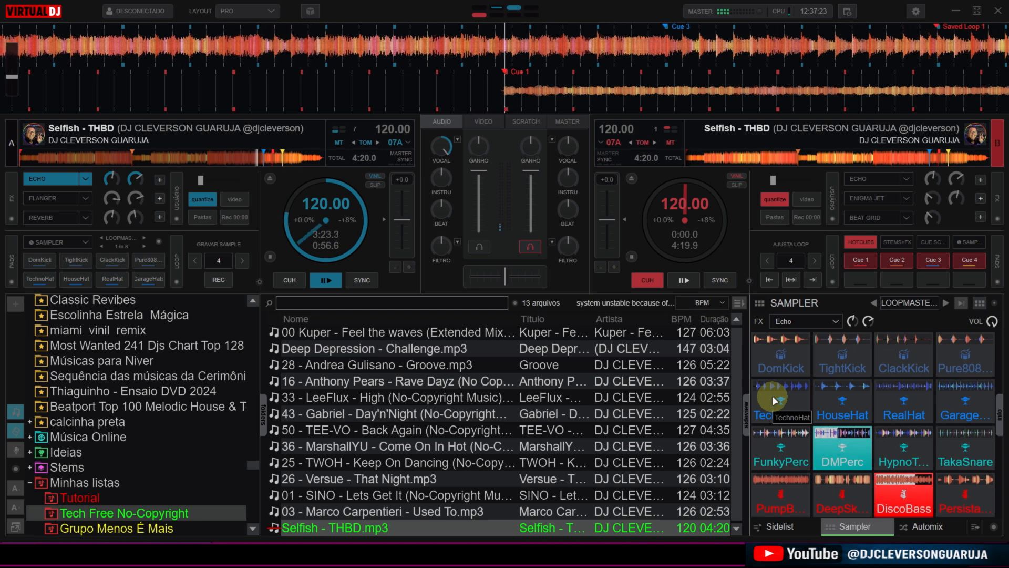
{"action": "left_click", "coordinate": [790, 385]}
{"action": "left_click", "coordinate": [786, 356]}
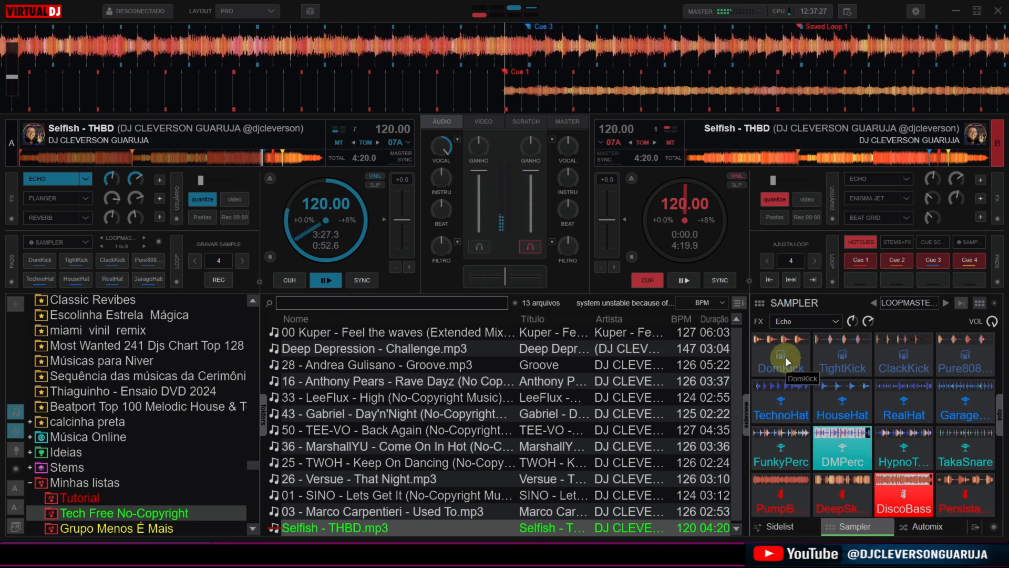
{"action": "left_click", "coordinate": [785, 413]}
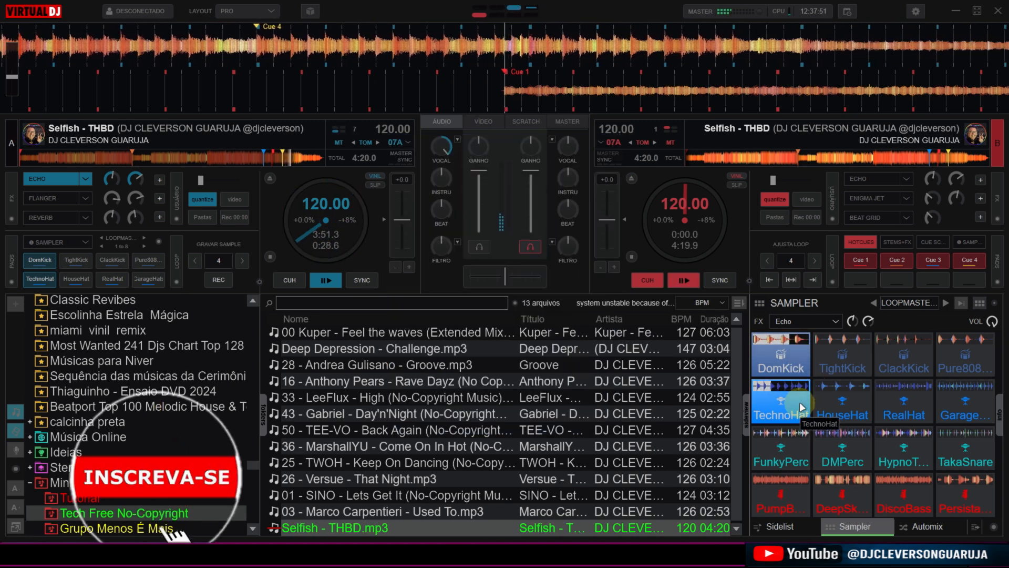
{"action": "mouse_move", "coordinate": [503, 277]}
{"action": "left_mouse_down"}
{"action": "mouse_move", "coordinate": [583, 273]}
{"action": "mouse_move", "coordinate": [506, 282]}
{"action": "left_mouse_up"}
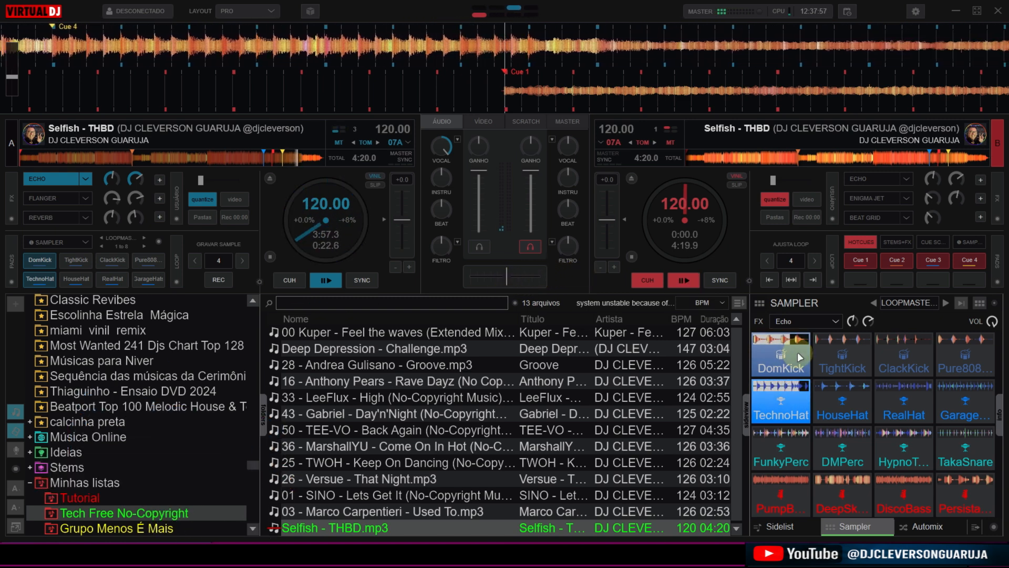